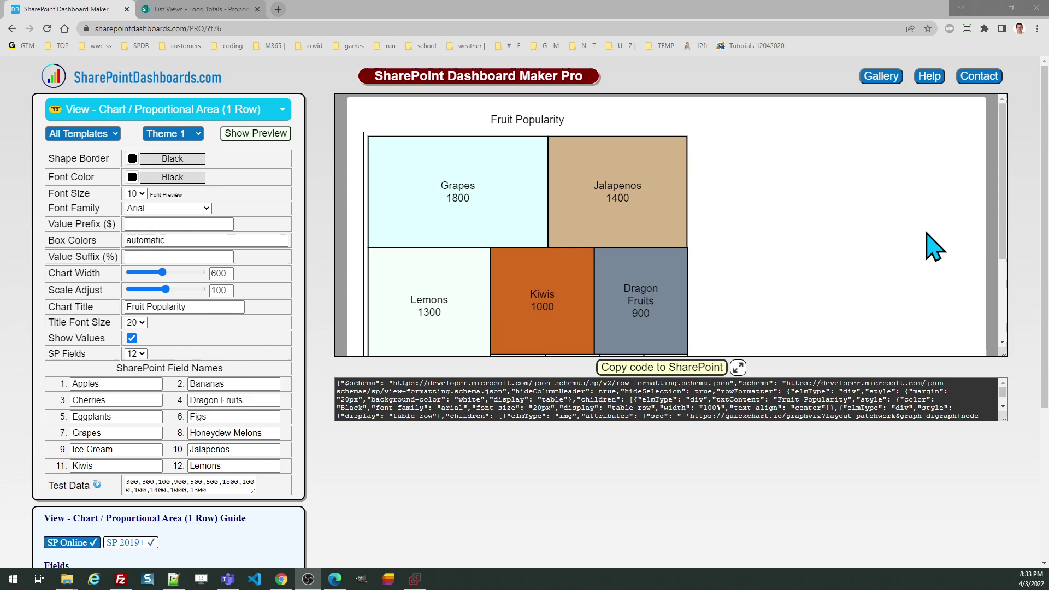
Look over the Fruit Popularity chart preview, try Theme 2 and Theme 3, and return to Theme 1
left_click(1002, 170)
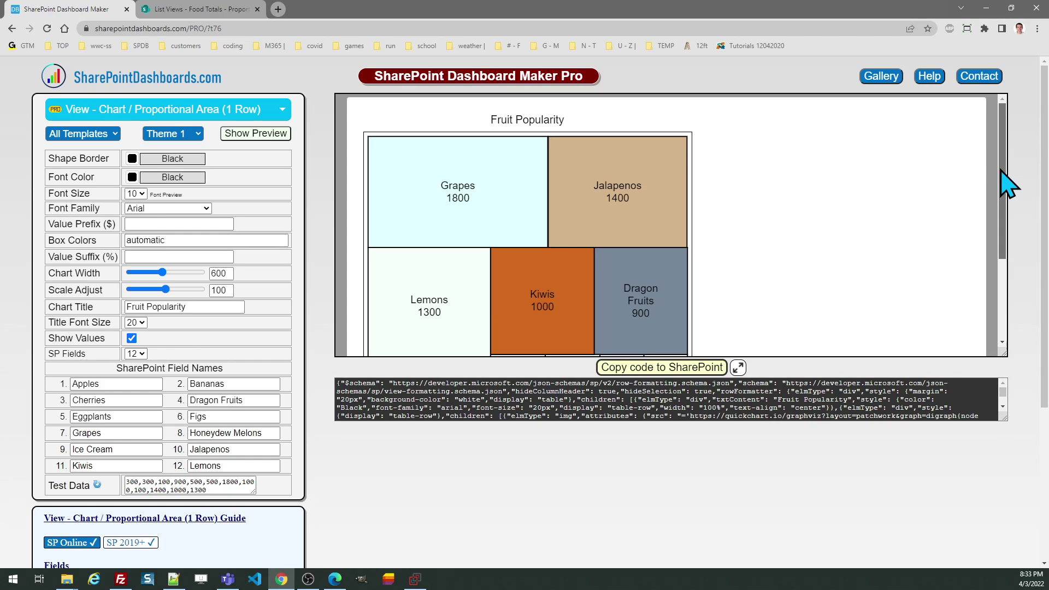
left_click_drag(1002, 170, 1005, 182)
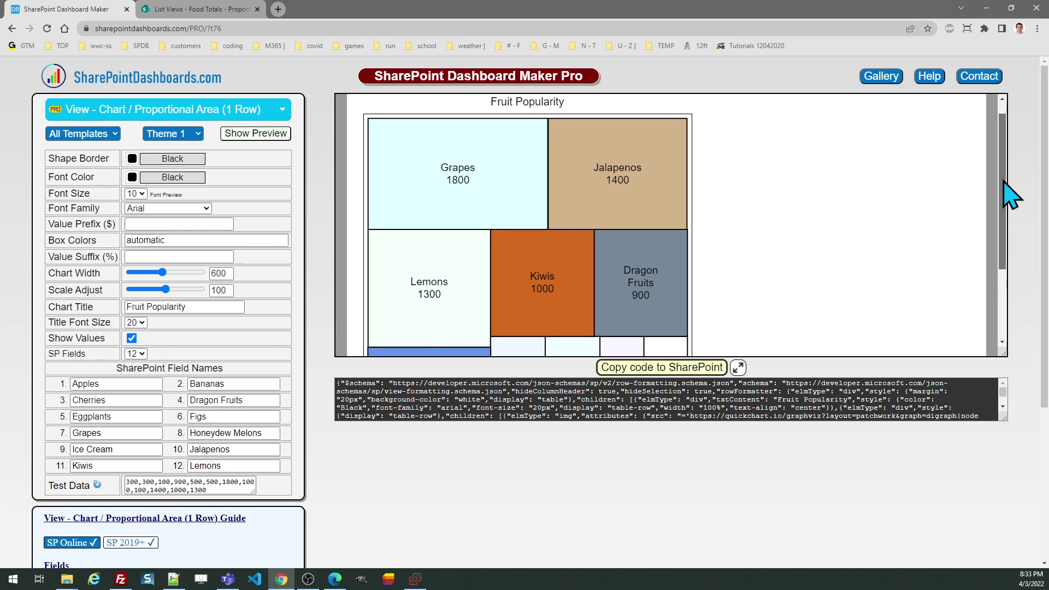
mouse_move(1005, 181)
left_mouse_down()
mouse_move(999, 253)
mouse_move(997, 183)
left_mouse_up()
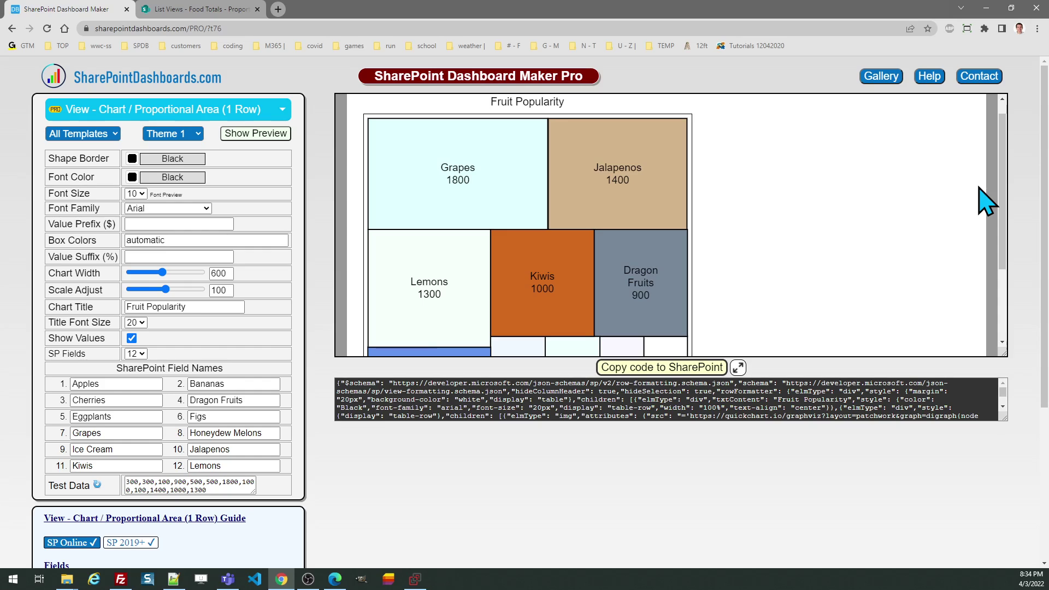
left_click(188, 136)
left_click(188, 160)
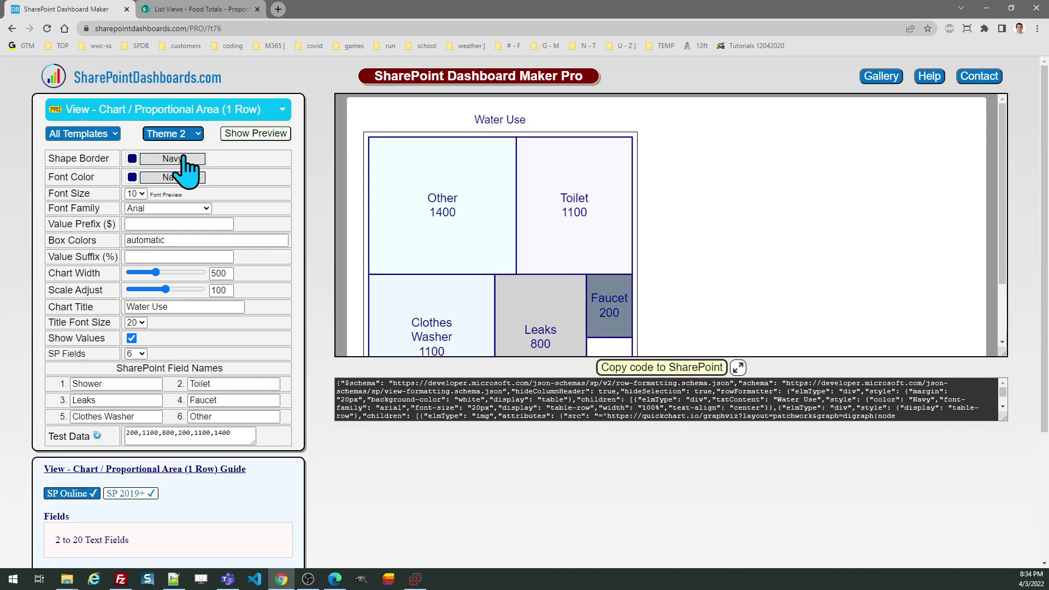
mouse_move(1002, 184)
left_mouse_down()
mouse_move(1017, 239)
mouse_move(1012, 166)
left_mouse_up()
left_click(192, 134)
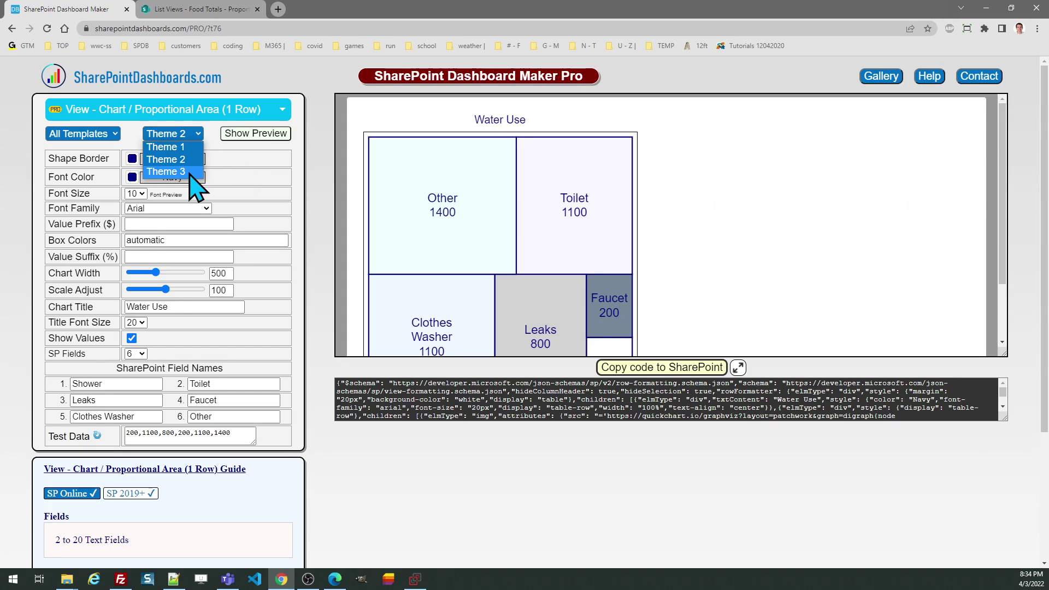
left_click(190, 171)
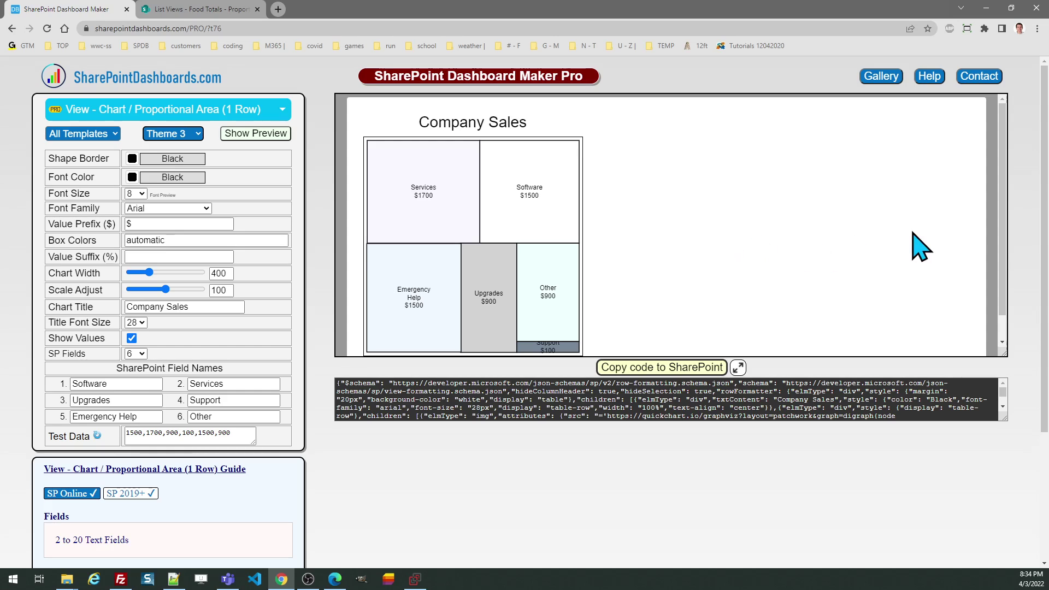
left_click(192, 135)
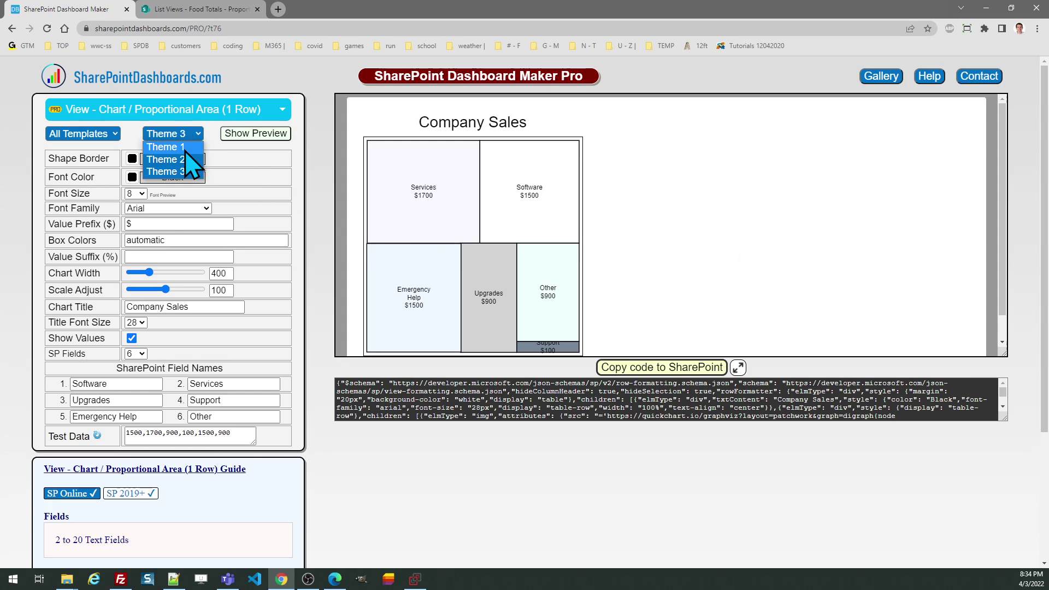
left_click(181, 147)
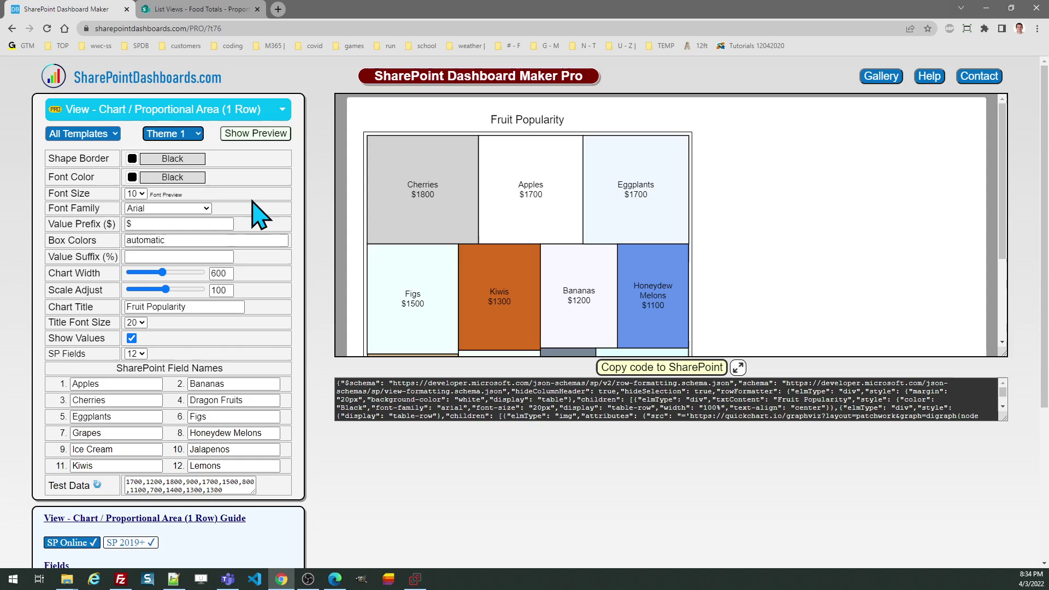
Remove the dollar sign from the chart's value prefix
left_click(149, 224)
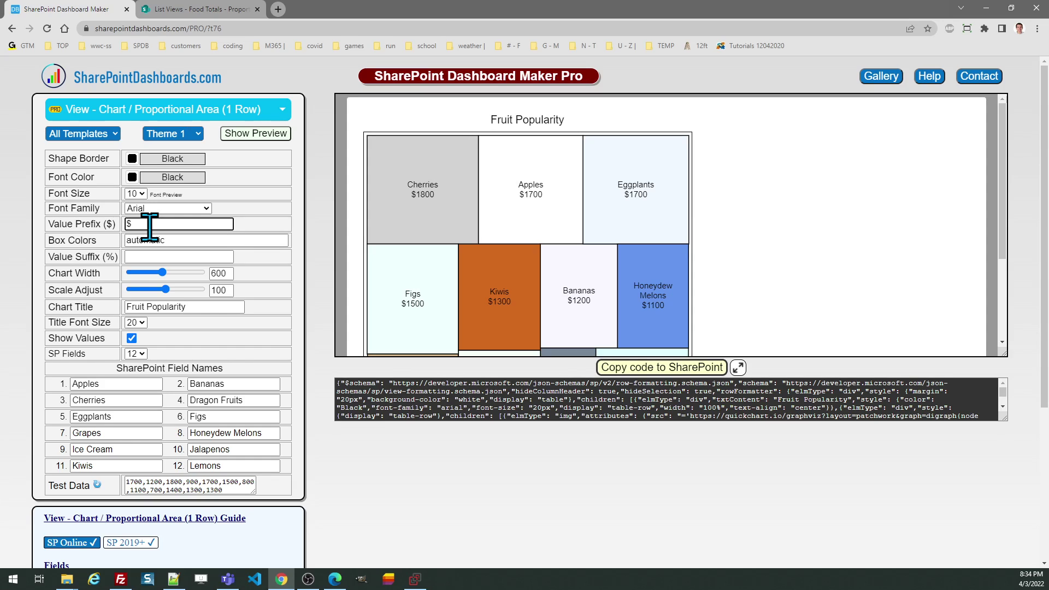
key("BackSpace")
left_click(306, 250)
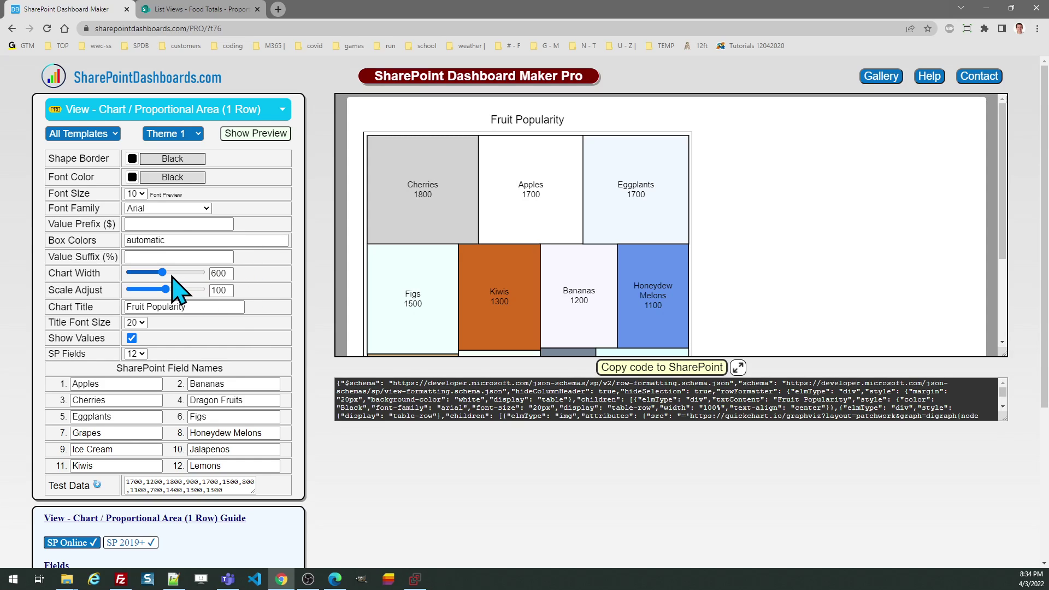
Set the chart width to 831 and the scale adjustment to 73, checking the whole chart preview
left_click_drag(164, 273, 147, 273)
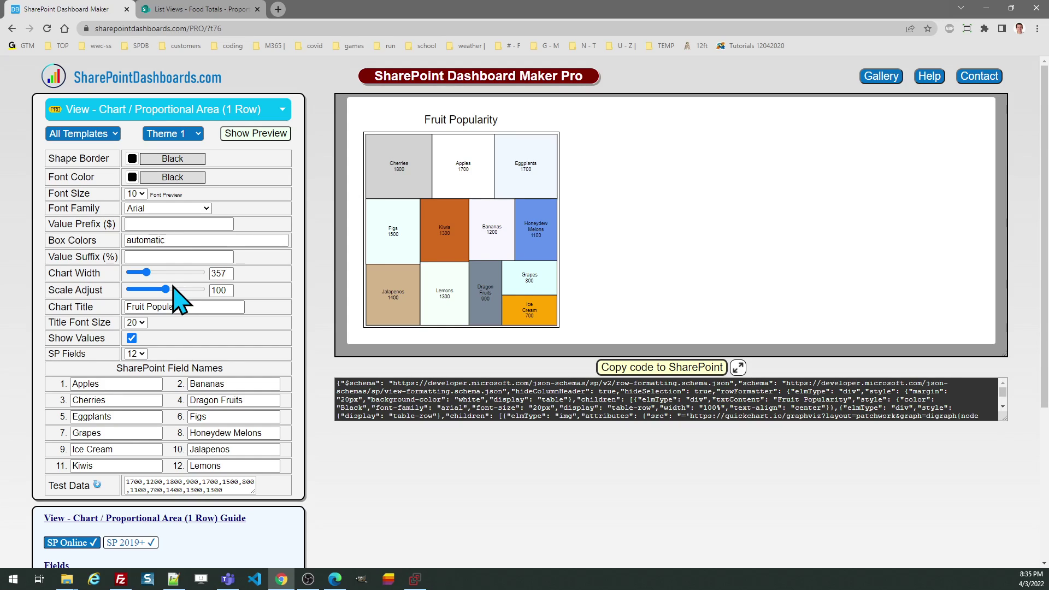
left_click_drag(146, 272, 178, 273)
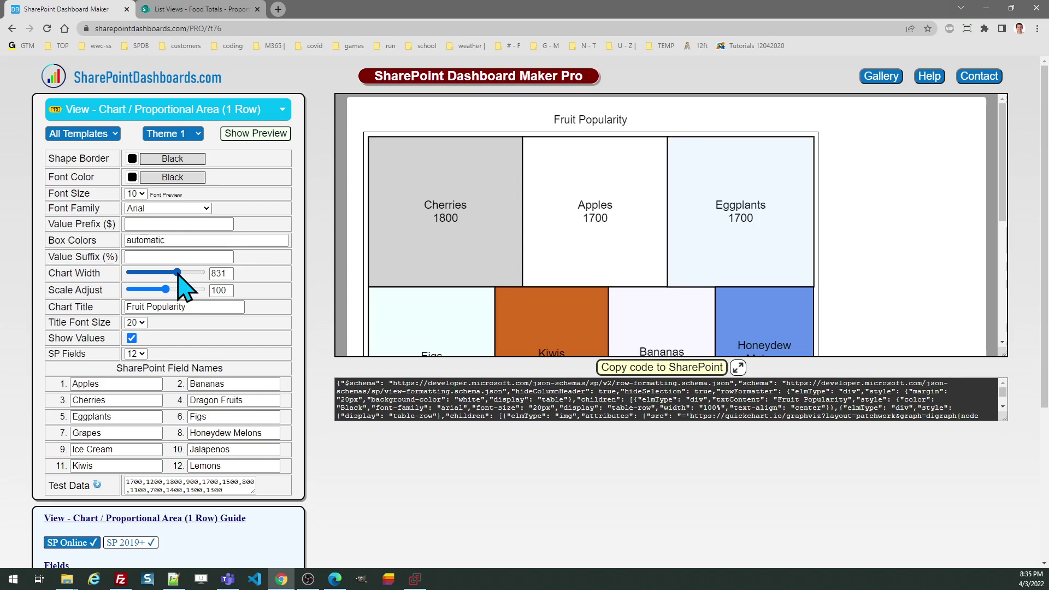
left_click_drag(1006, 217, 1033, 335)
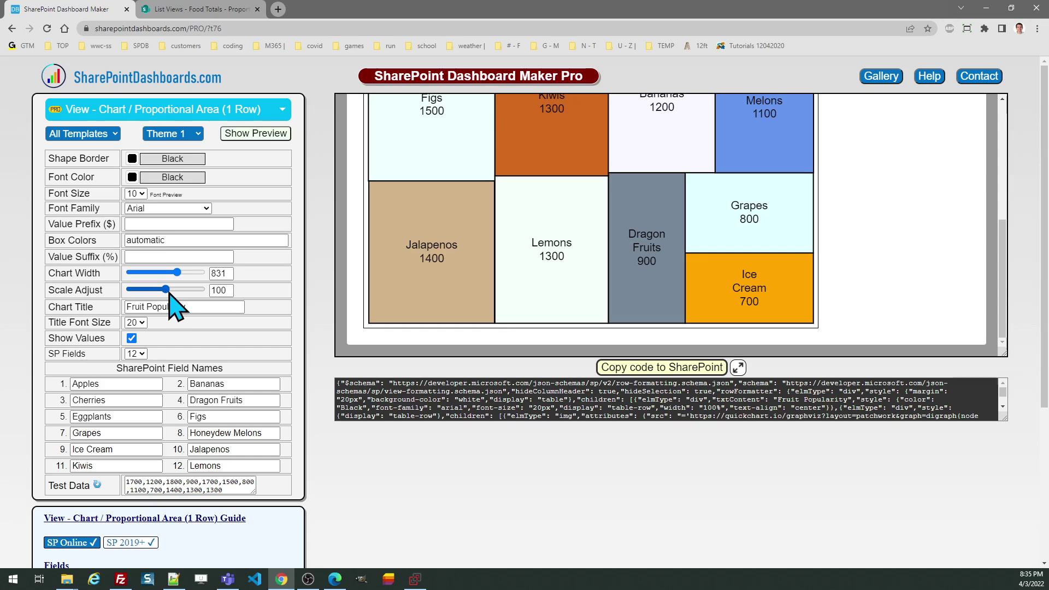
left_click_drag(169, 293, 157, 292)
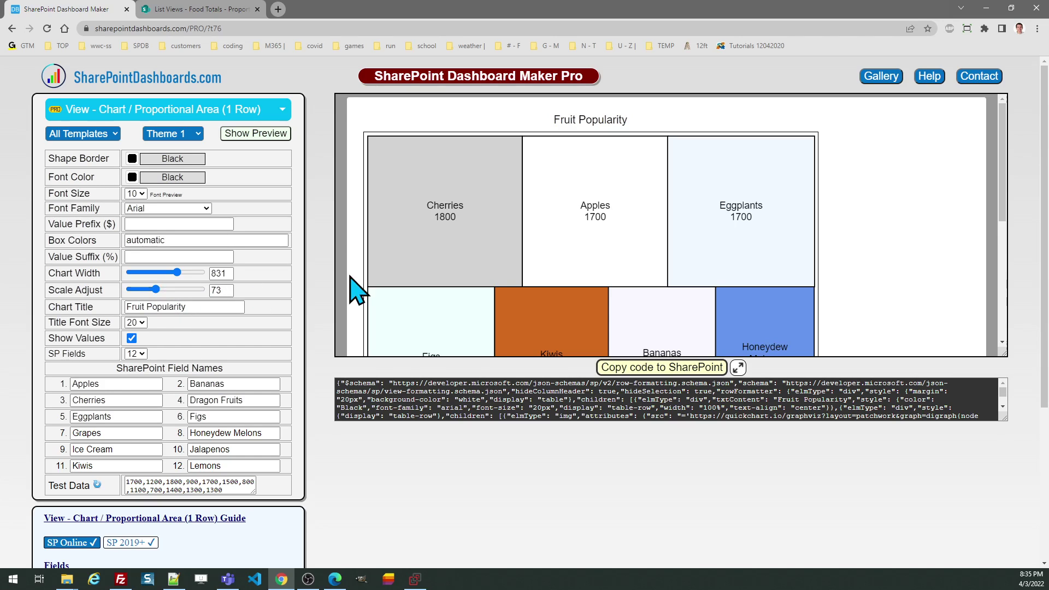
left_click_drag(1006, 200, 1015, 340)
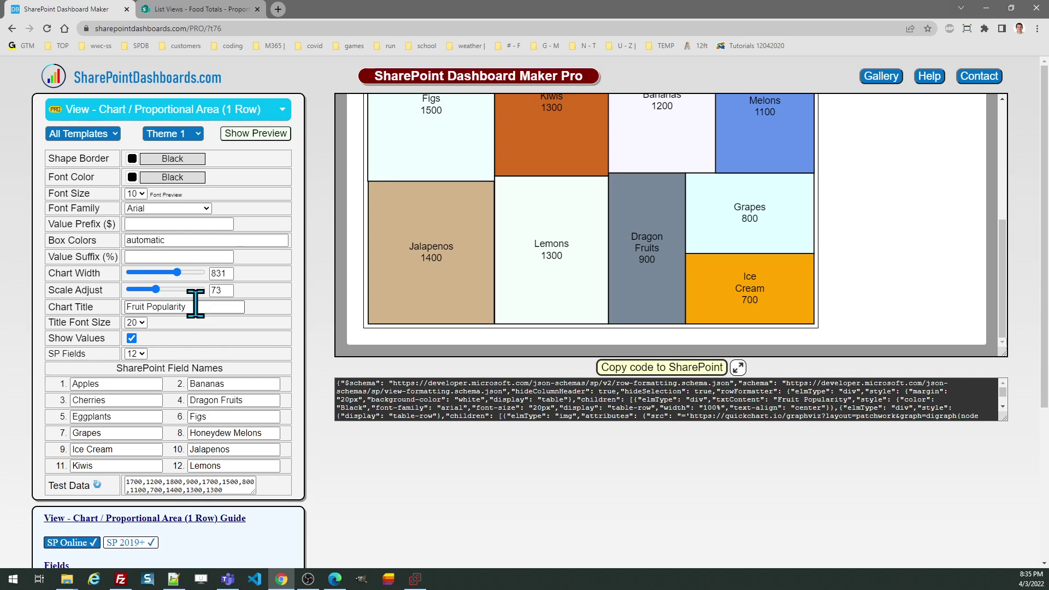
Hide the chart's values and show them again, and regenerate the random test data
left_click(132, 338)
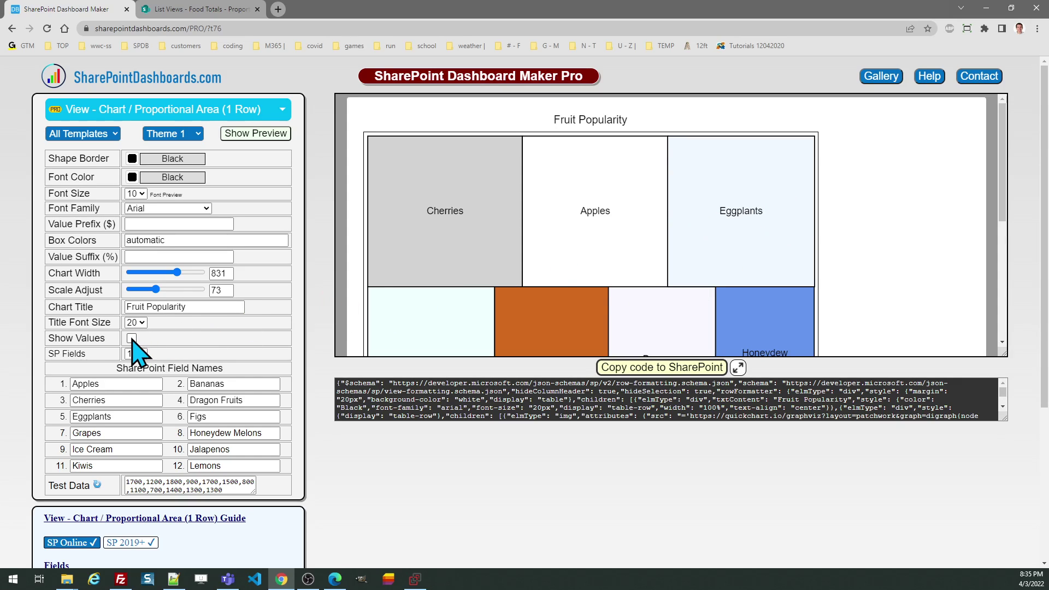
left_click(132, 338)
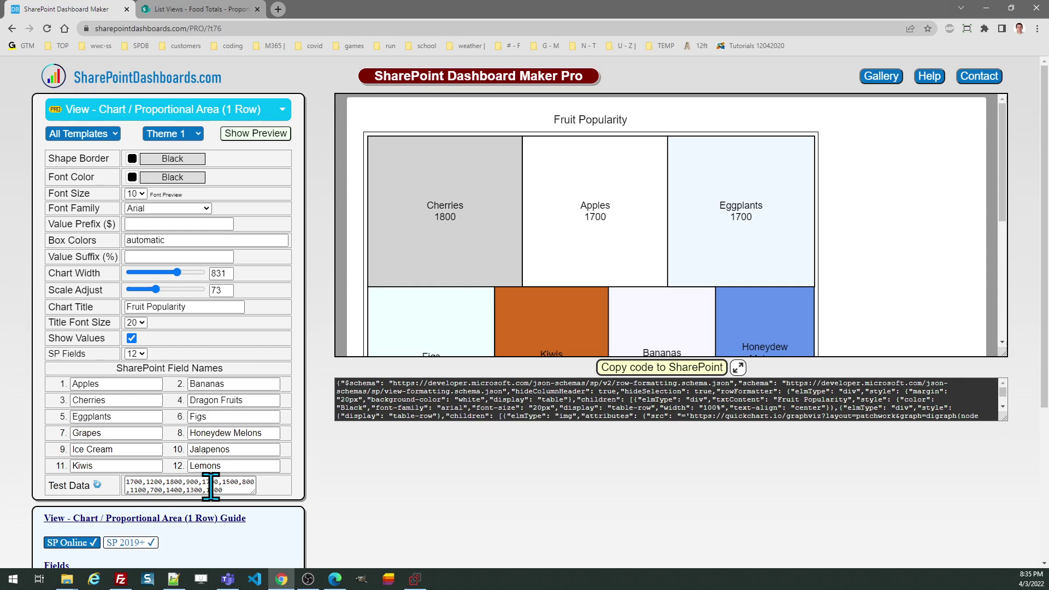
scroll(1001, 174, "down", 1)
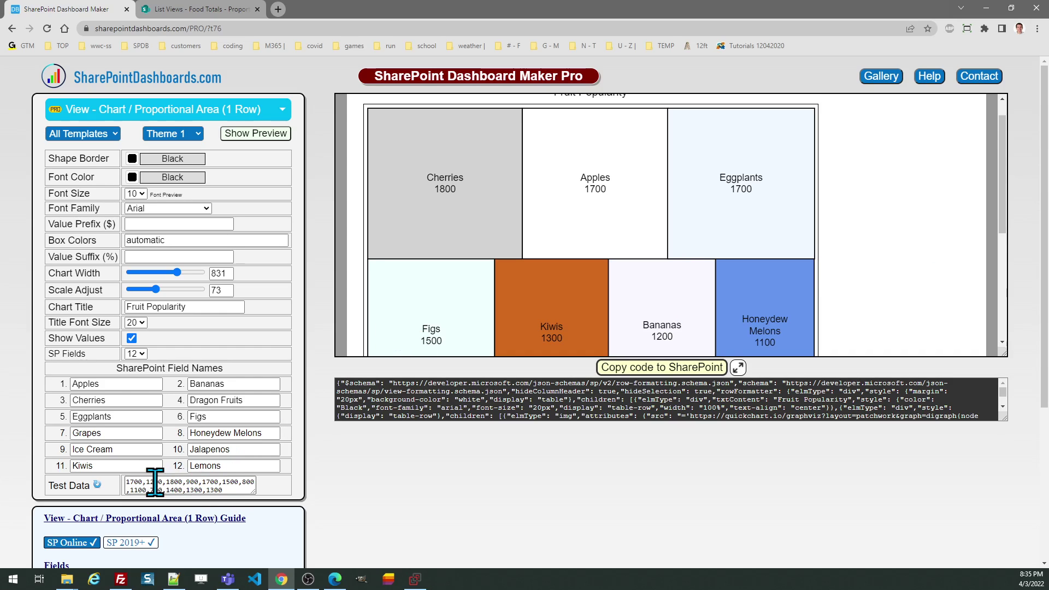
left_click(98, 485)
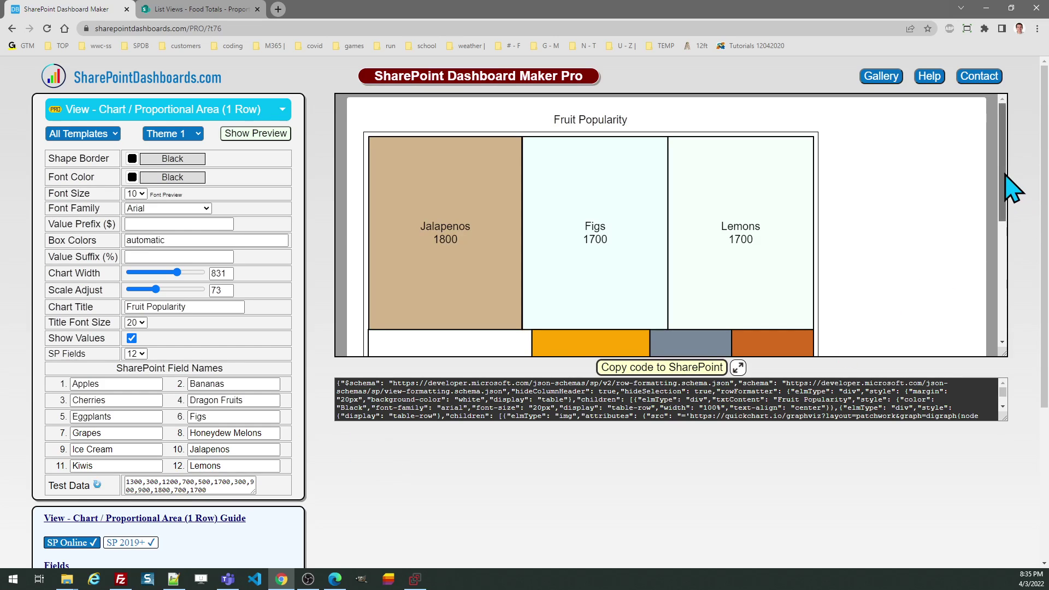
left_click_drag(1006, 174, 1031, 176)
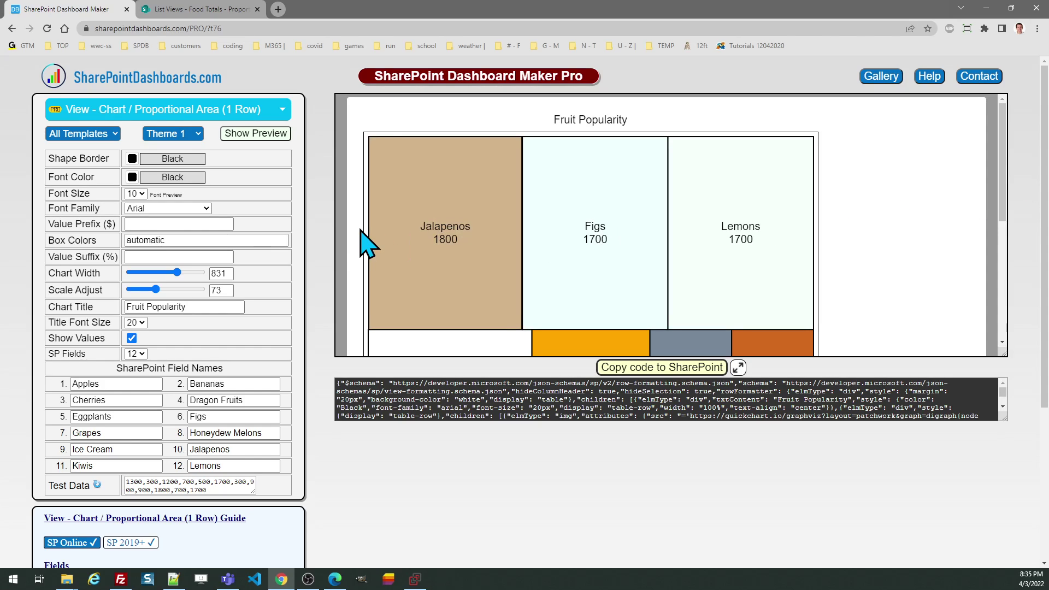
Cycle the chart through Theme 2 and Theme 3, and finish by reapplying the Theme 1 settings
left_click(183, 242)
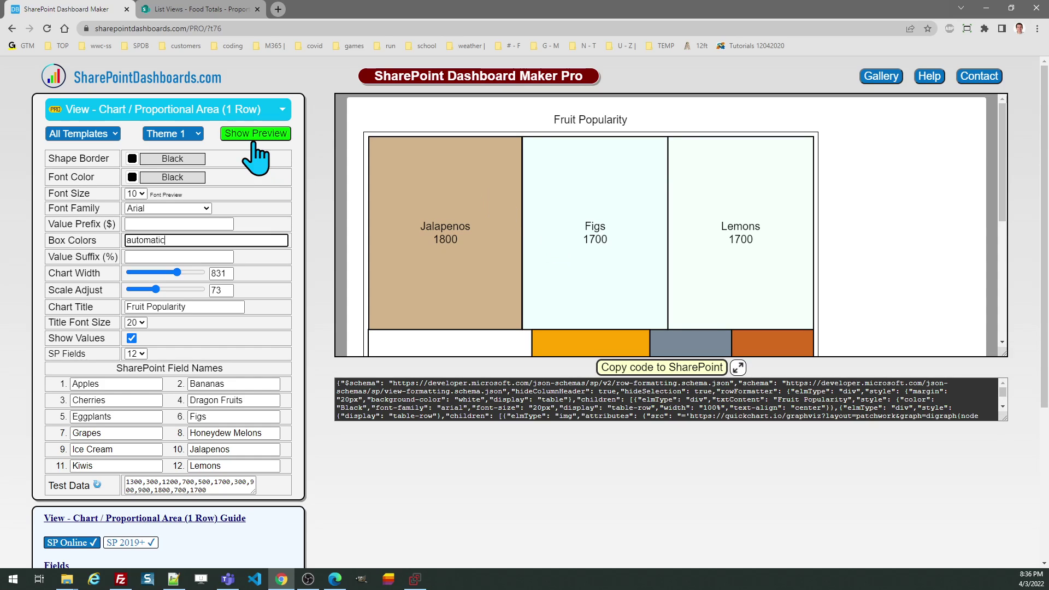
left_click(182, 134)
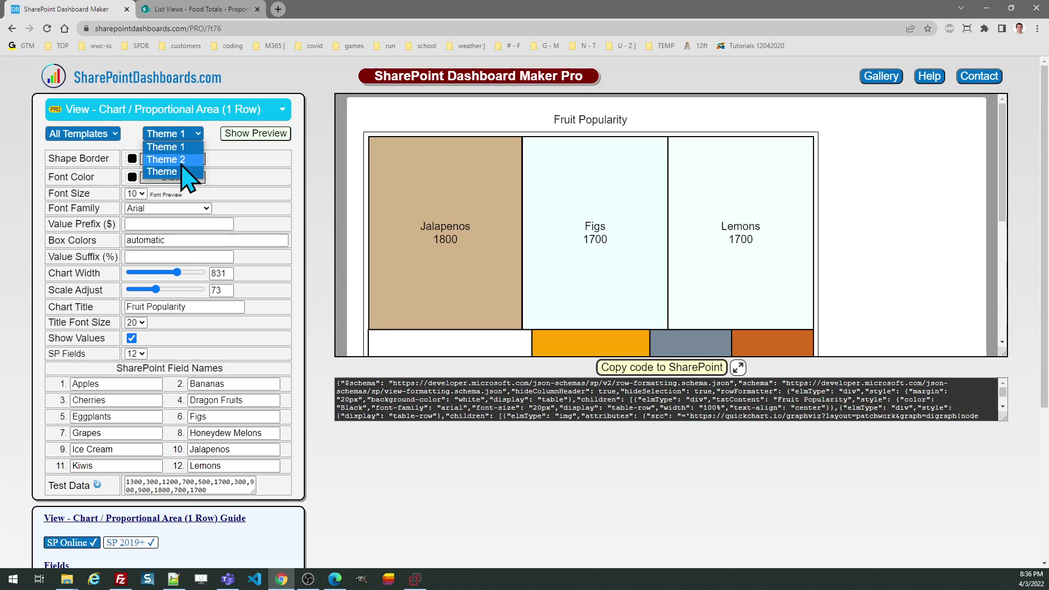
left_click(181, 157)
left_click(185, 133)
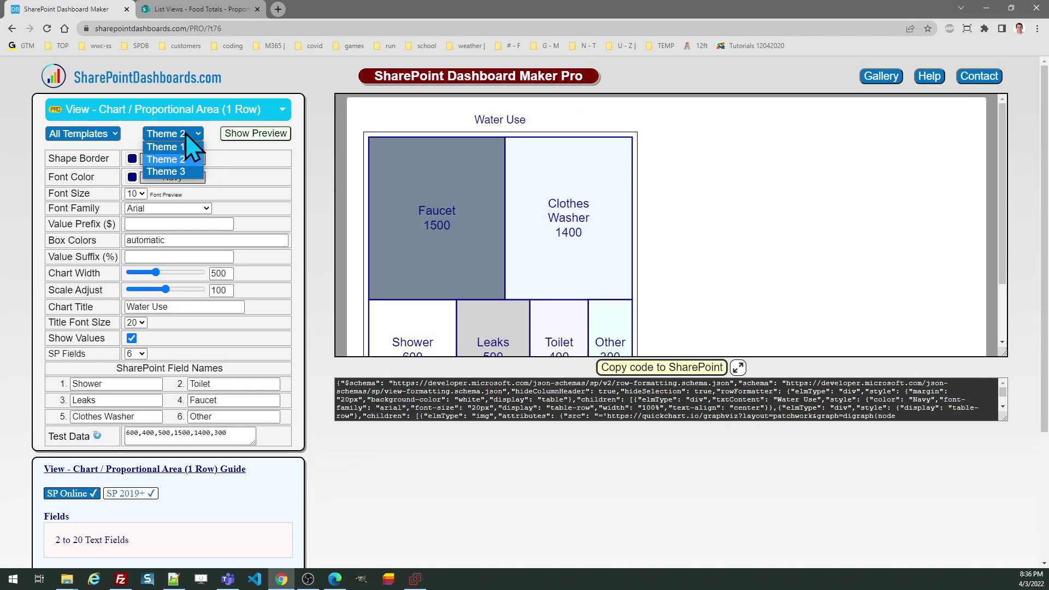
left_click(184, 171)
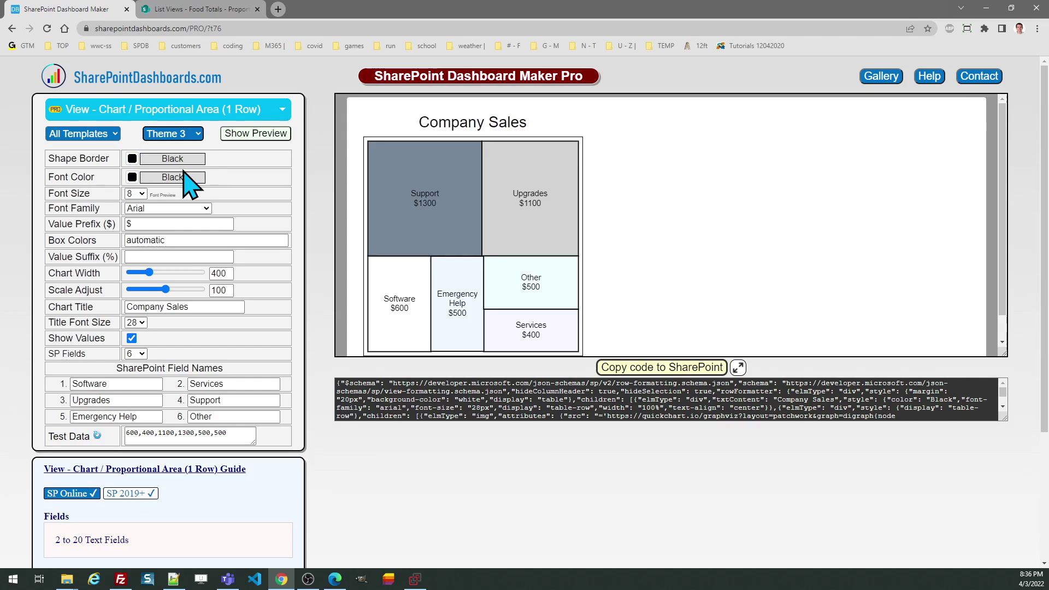
left_click(186, 133)
left_click(182, 148)
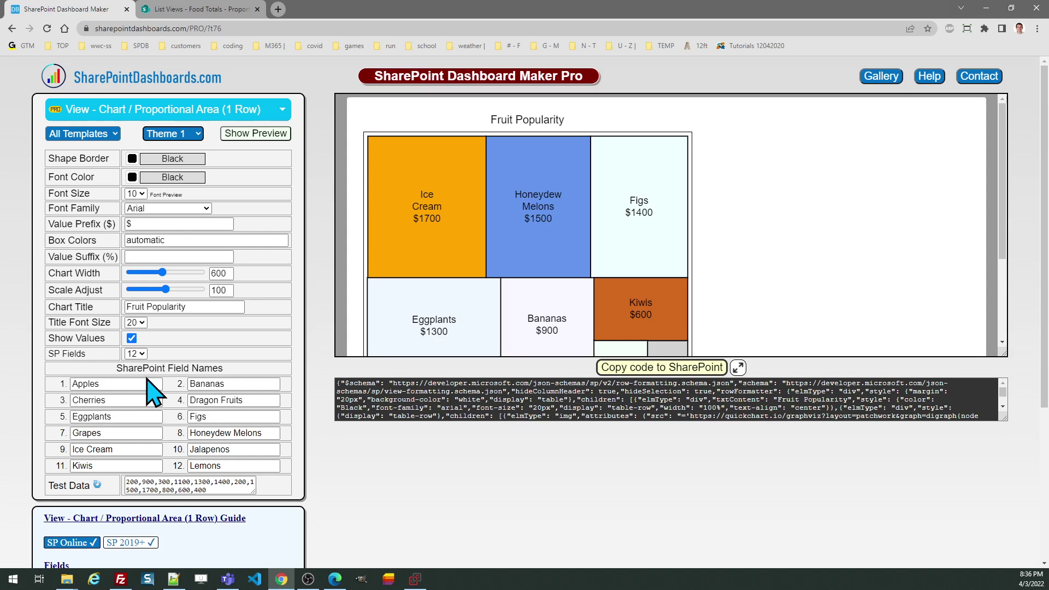
Switch to the SharePoint Food Totals list and open the Proportional Area view's formatting in advanced mode
left_click(203, 9)
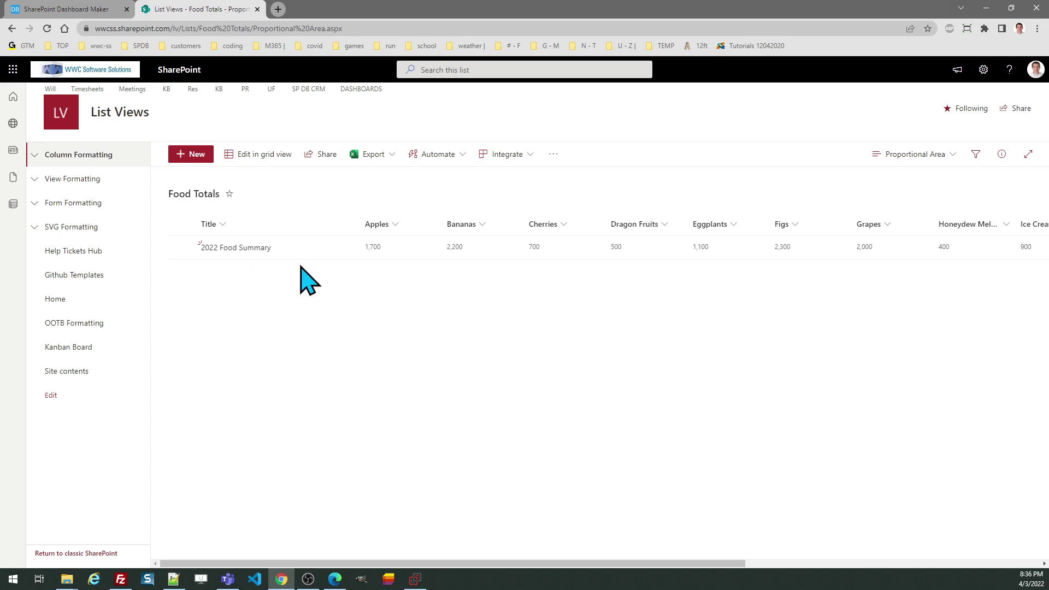
left_click_drag(572, 563, 530, 557)
left_click(901, 157)
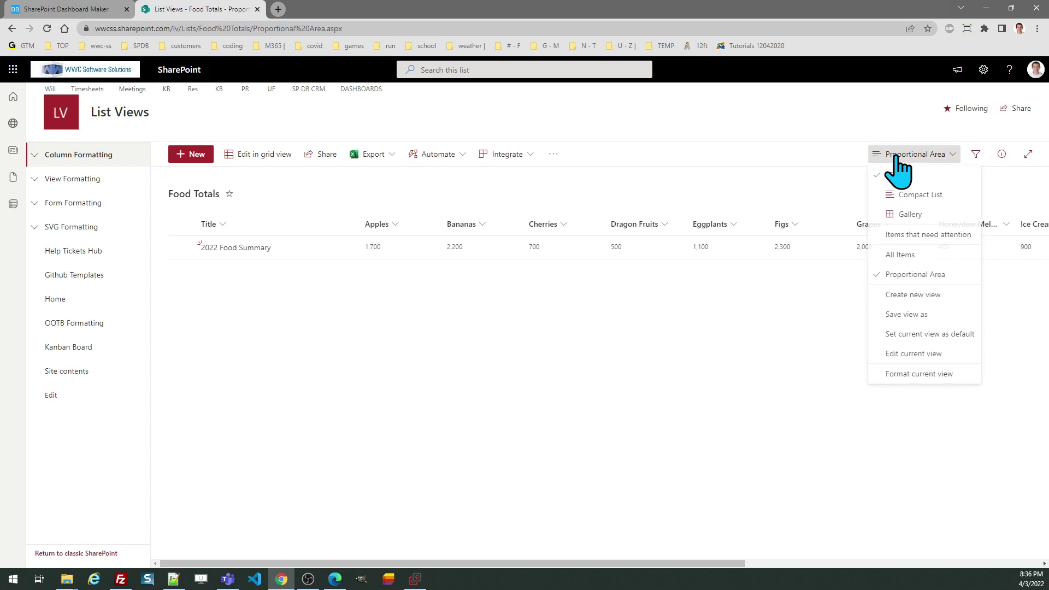
left_click(903, 376)
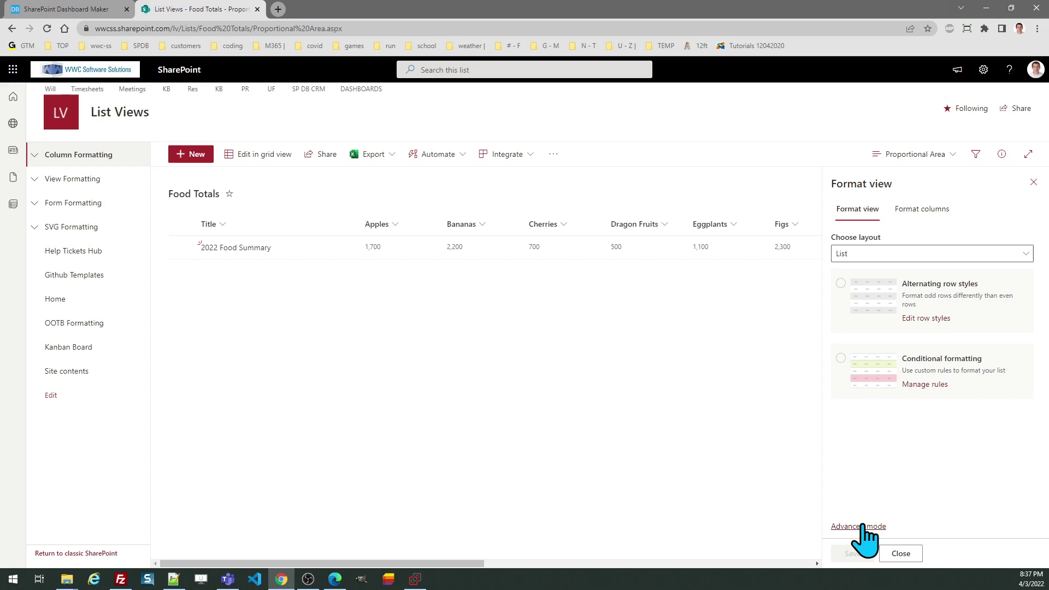
left_click(861, 526)
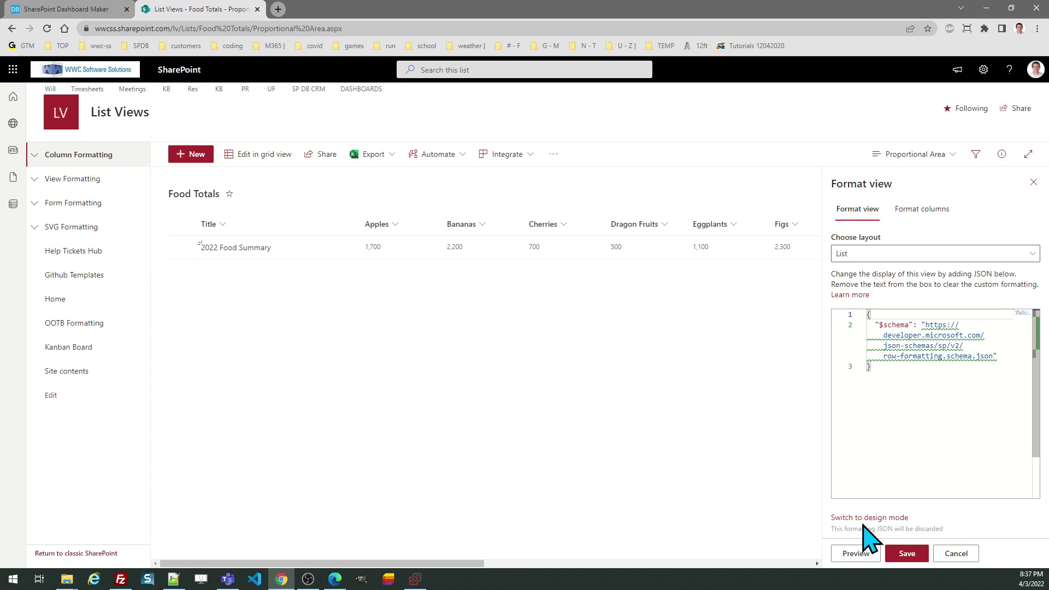
Copy the generated chart code from SharePoint Dashboard Maker, replace the Proportional Area view's JSON with it, and save the formatting
left_click(83, 8)
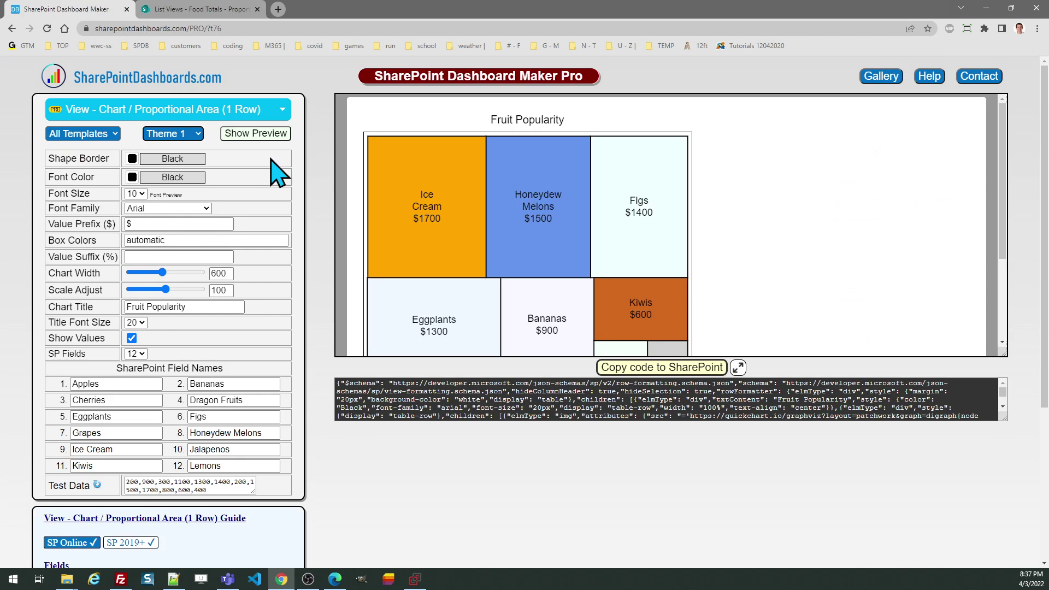
left_click(629, 366)
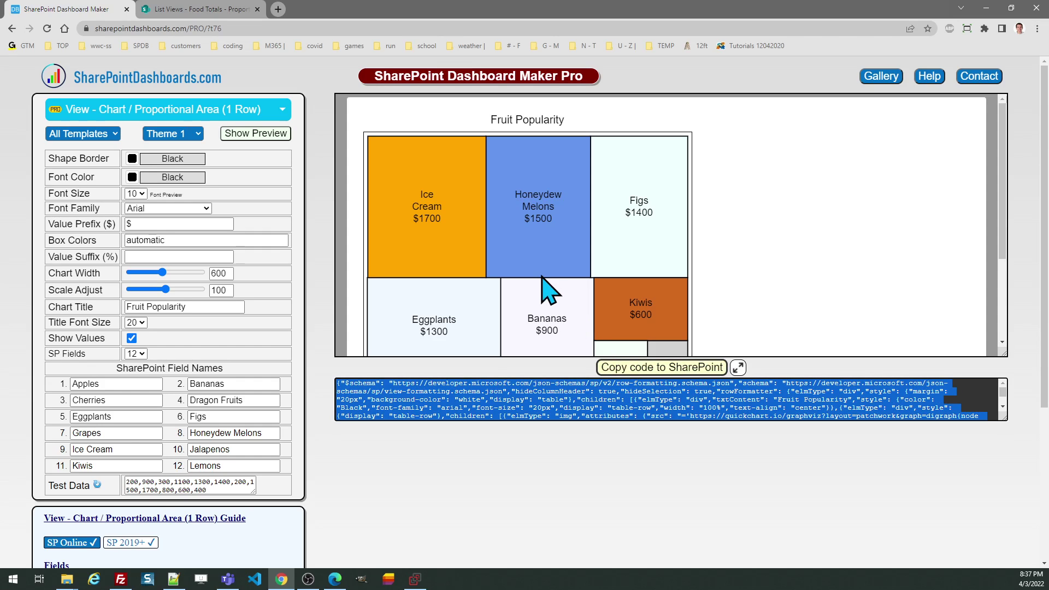
left_click(216, 5)
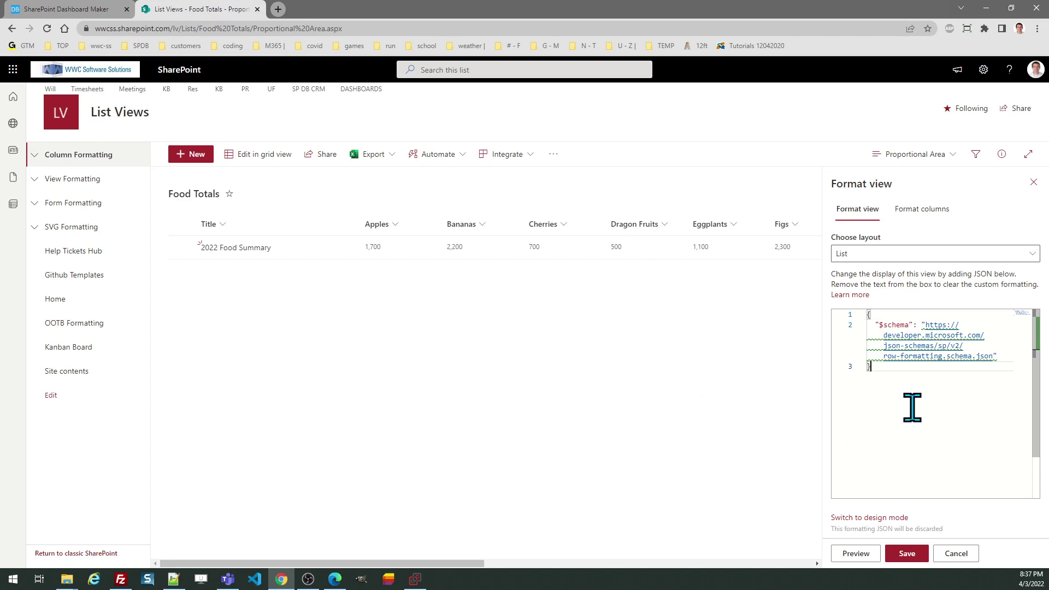
key("ctrl+a")
key("ctrl+v")
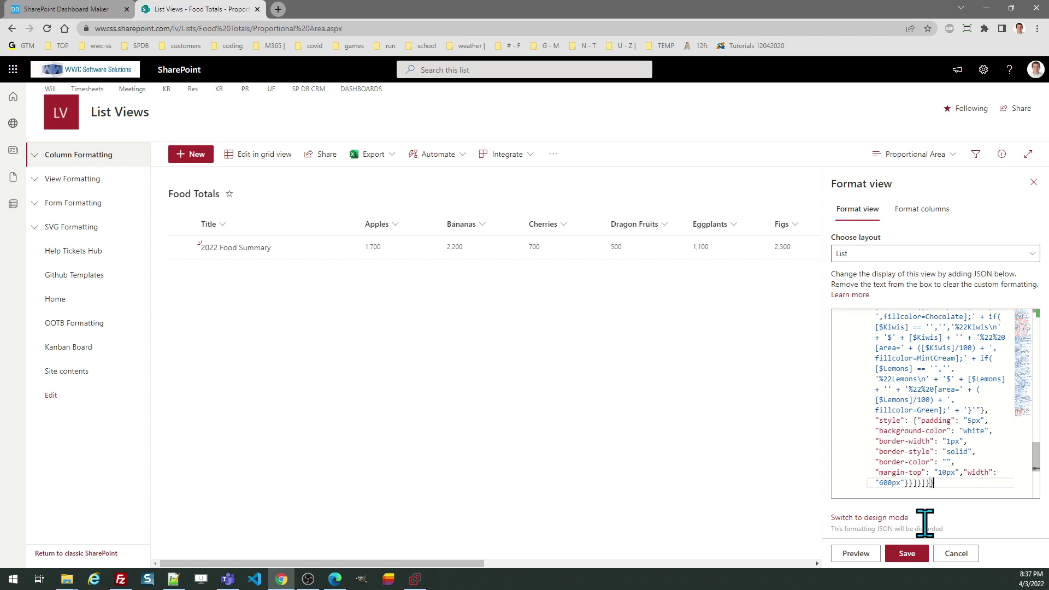
left_click(909, 556)
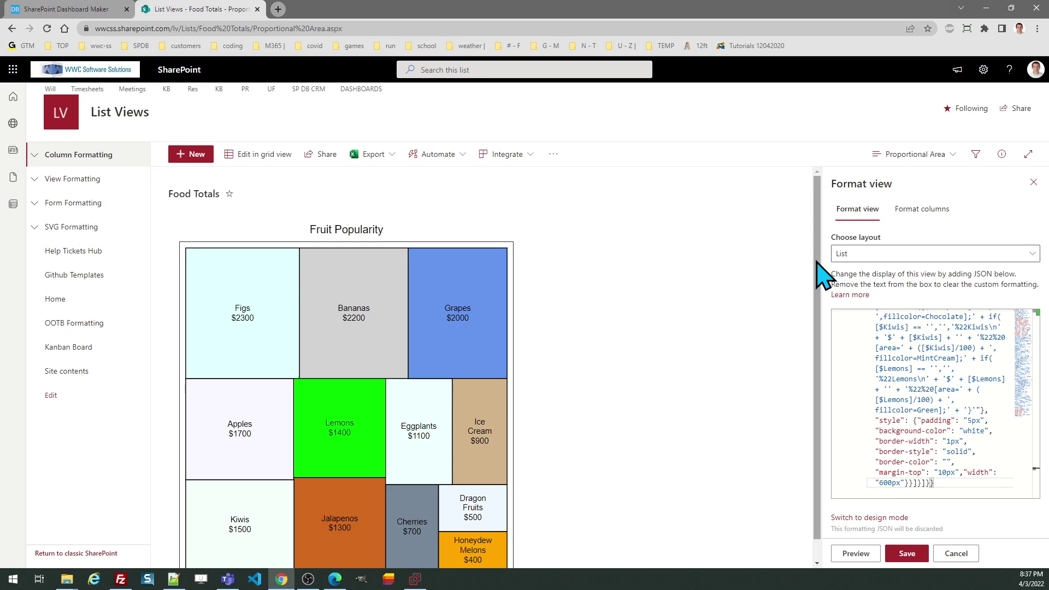
scroll(820, 271, "down", 1)
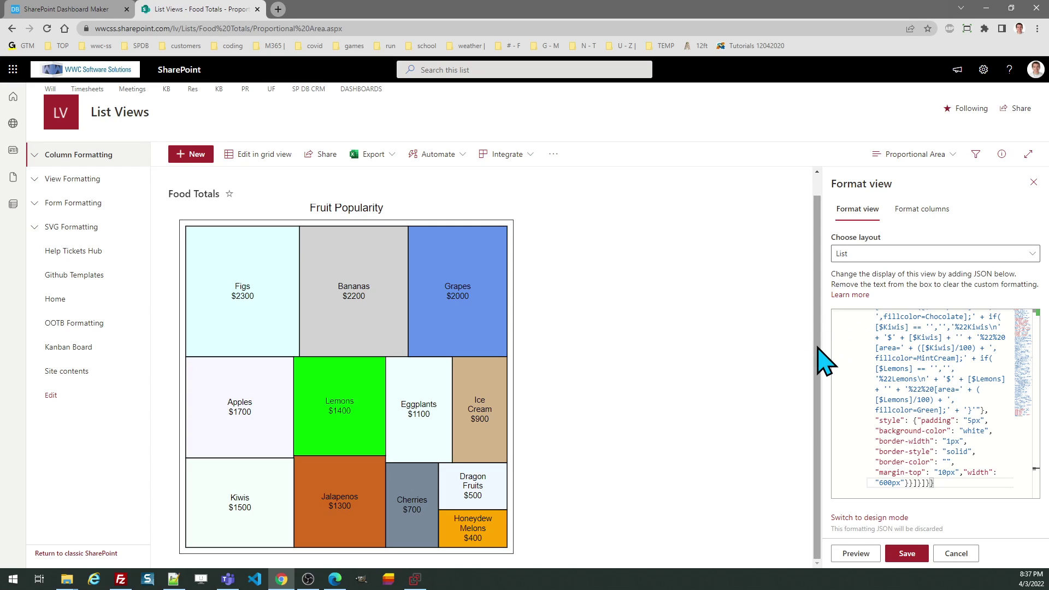
Switch to SharePoint Dashboard Maker, clear the chart's value prefix, and set its font color to DimGray
left_click_drag(818, 347, 820, 323)
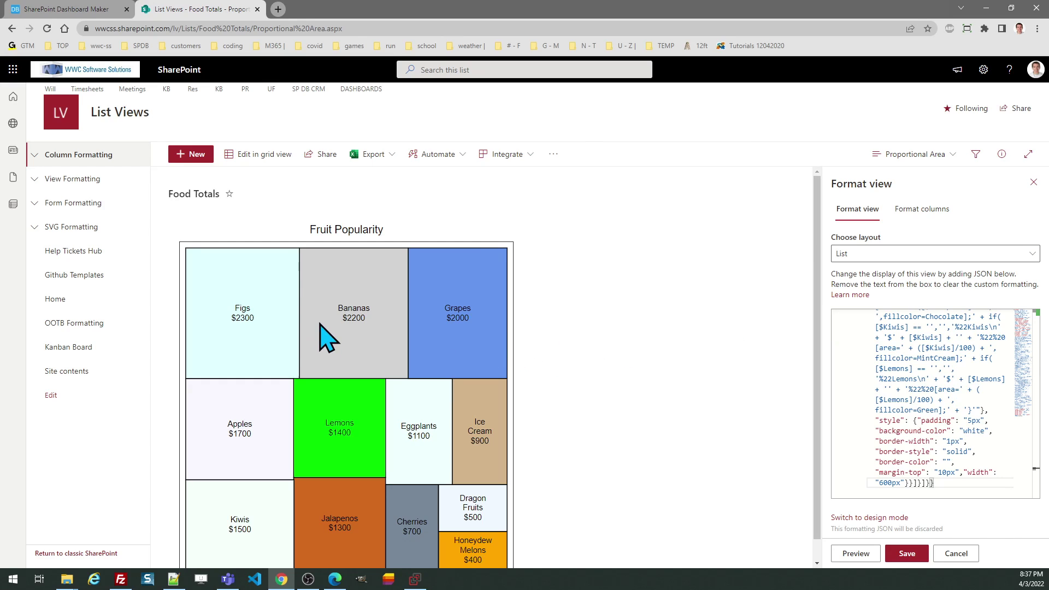
left_click(79, 10)
left_click(142, 223)
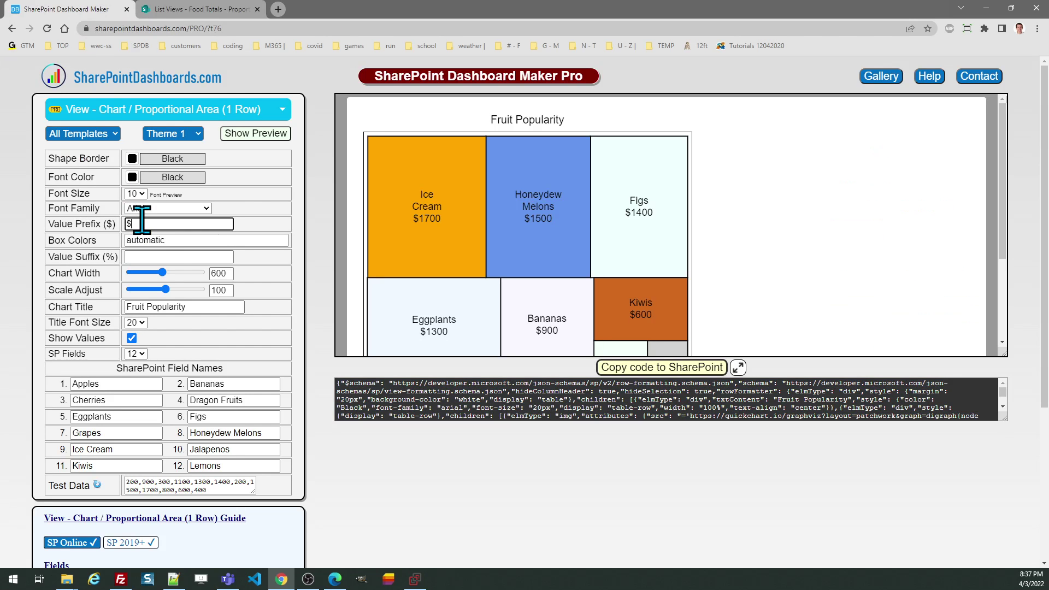
left_click(321, 256)
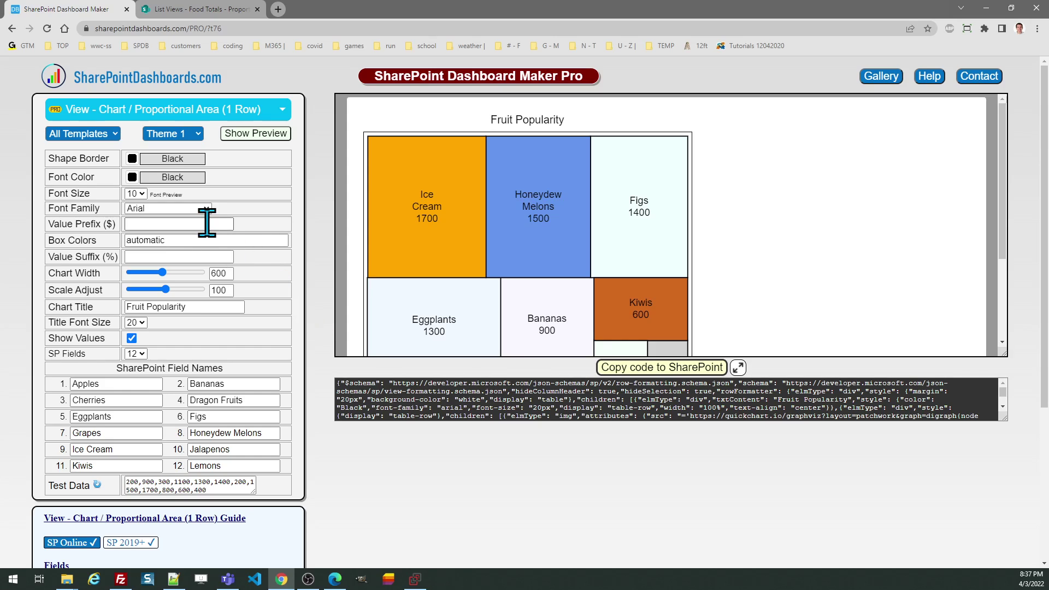
left_click(132, 177)
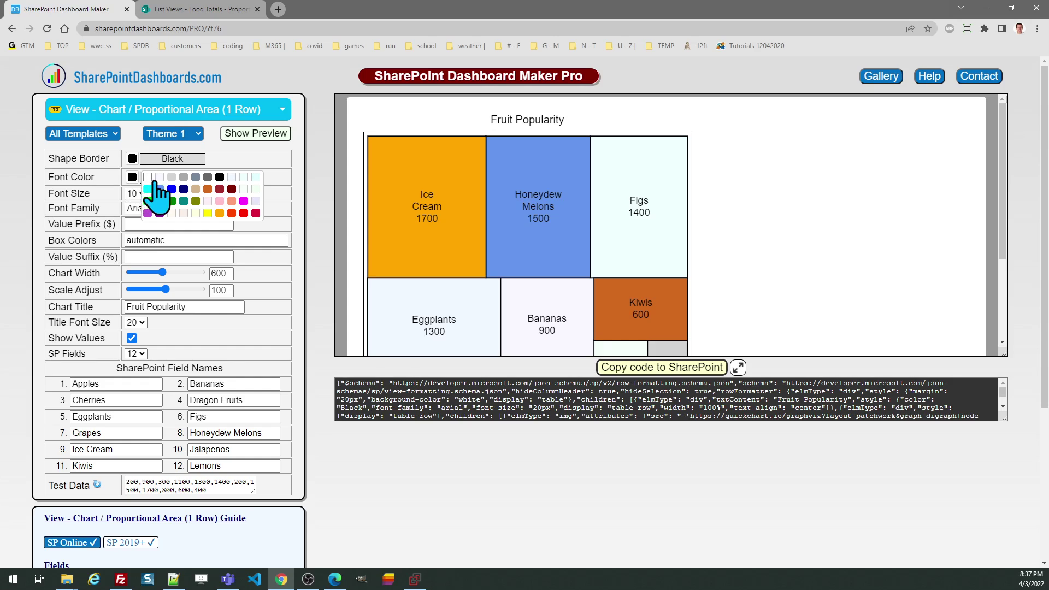
left_click(209, 177)
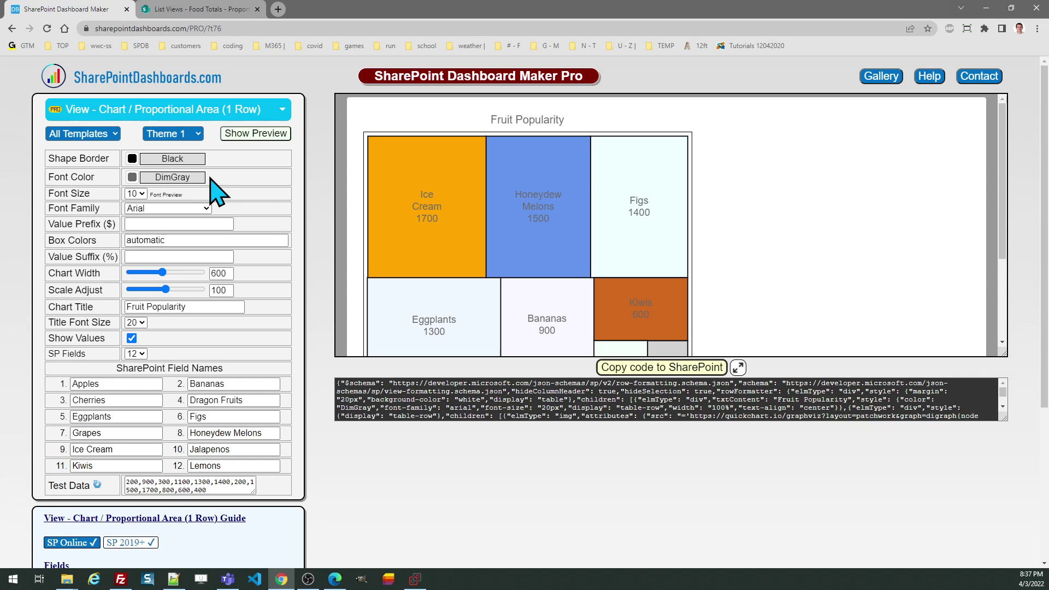
Copy the updated chart code, paste it over the Proportional Area view's existing JSON in the SharePoint list, and save the formatting
left_click(617, 368)
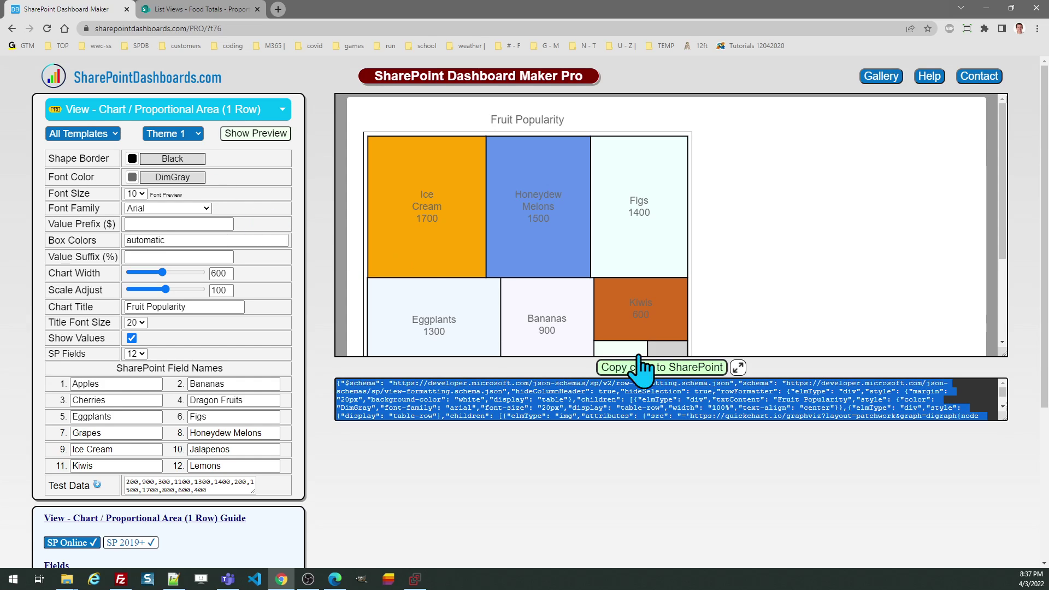
left_click(187, 9)
left_click(890, 369)
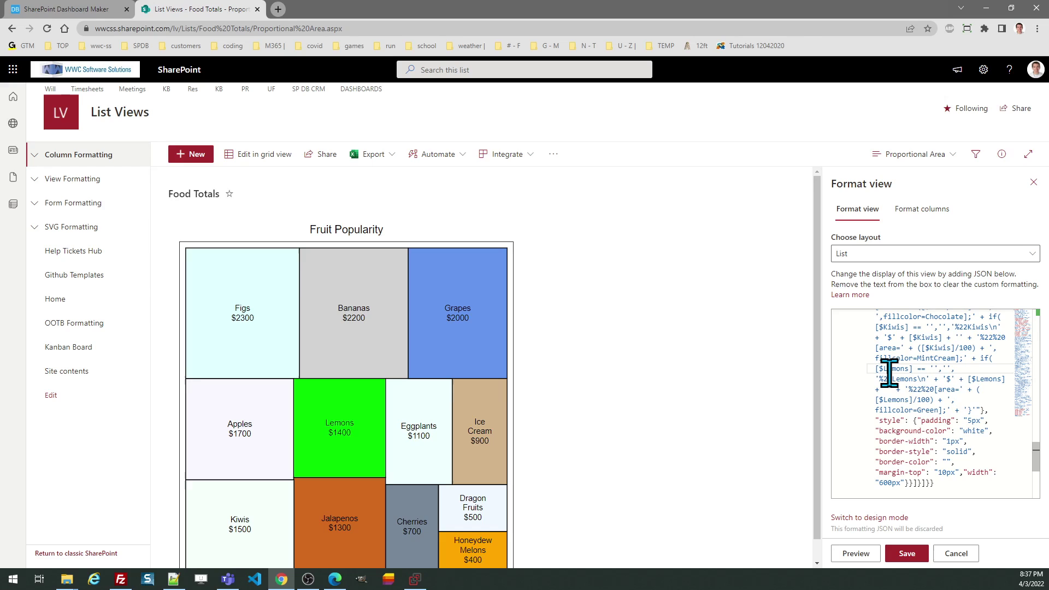
key("ctrl+a")
key("ctrl+v")
left_click(908, 554)
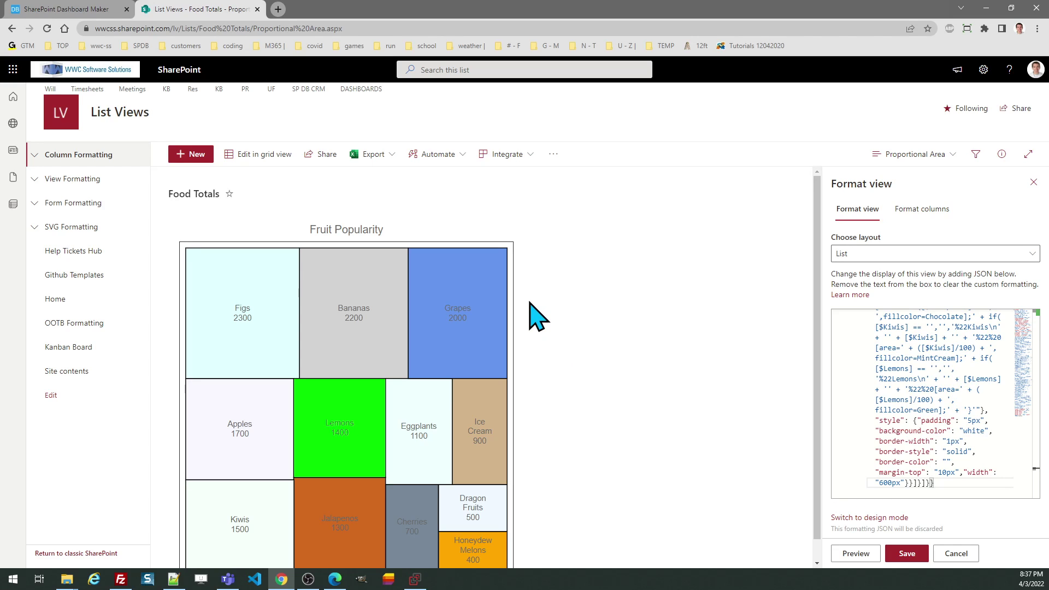
Return to SharePoint Dashboard Maker and examine the rest of the Fruit Popularity chart preview
left_click(65, 8)
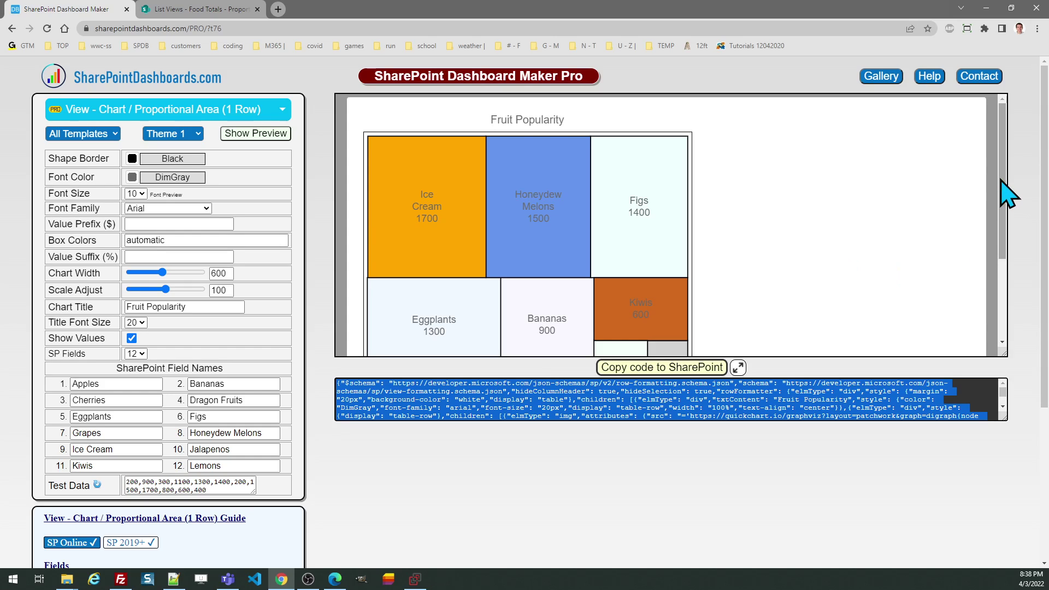
left_click_drag(1001, 180, 1007, 190)
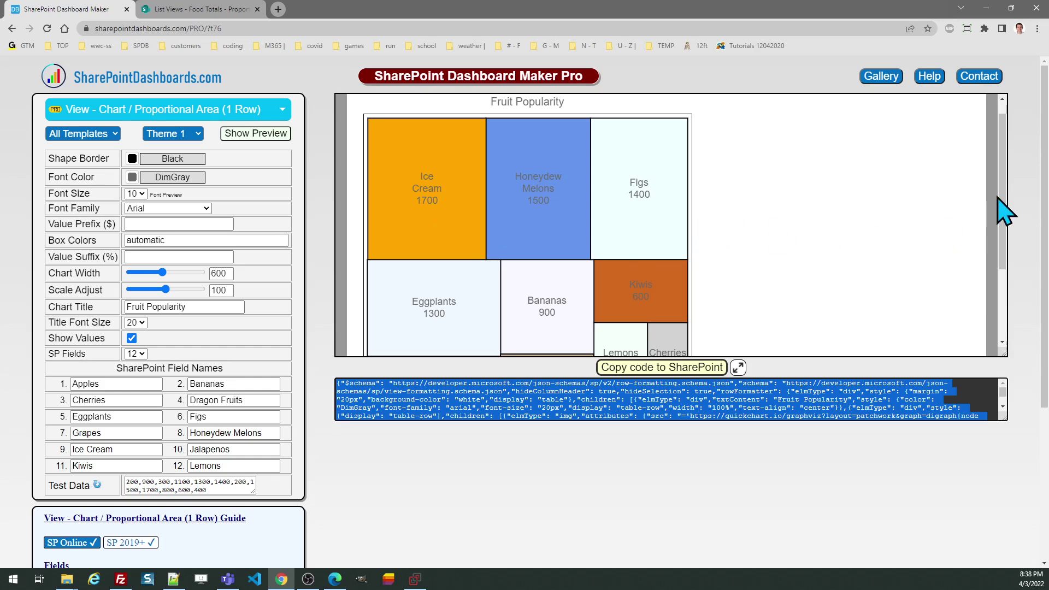
scroll(1008, 235, "down", 2)
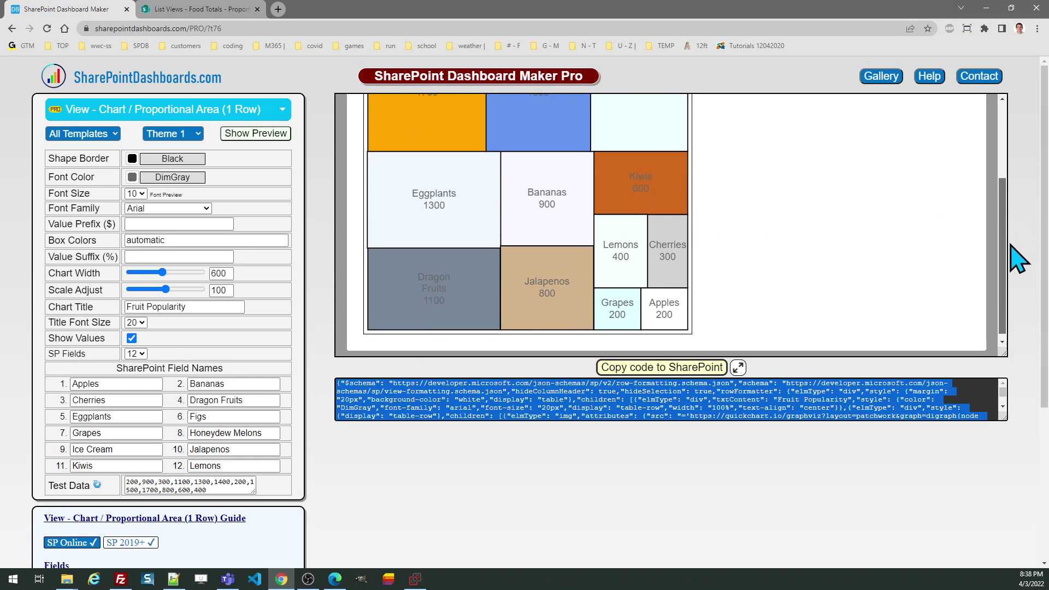